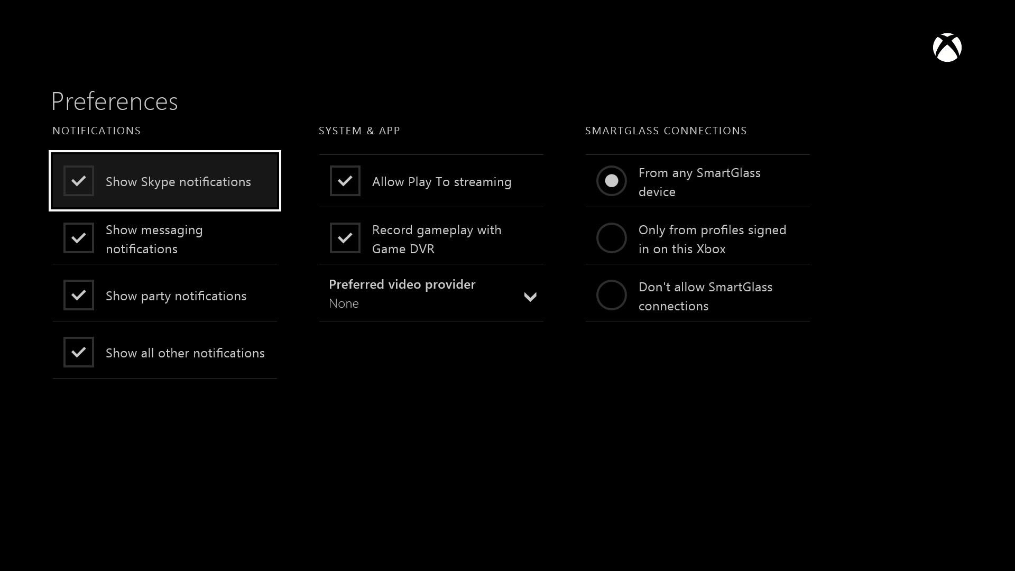
Step: Move right onto the Preferences notification and system options
key(Right)
key(Right)
Step: Browse the Preferences notification, Skype, SmartGlass, video provider, Game DVR and Play To options
key(Down)
key(Down)
key(Up)
key(Up)
key(Left)
key(Down)
key(Down)
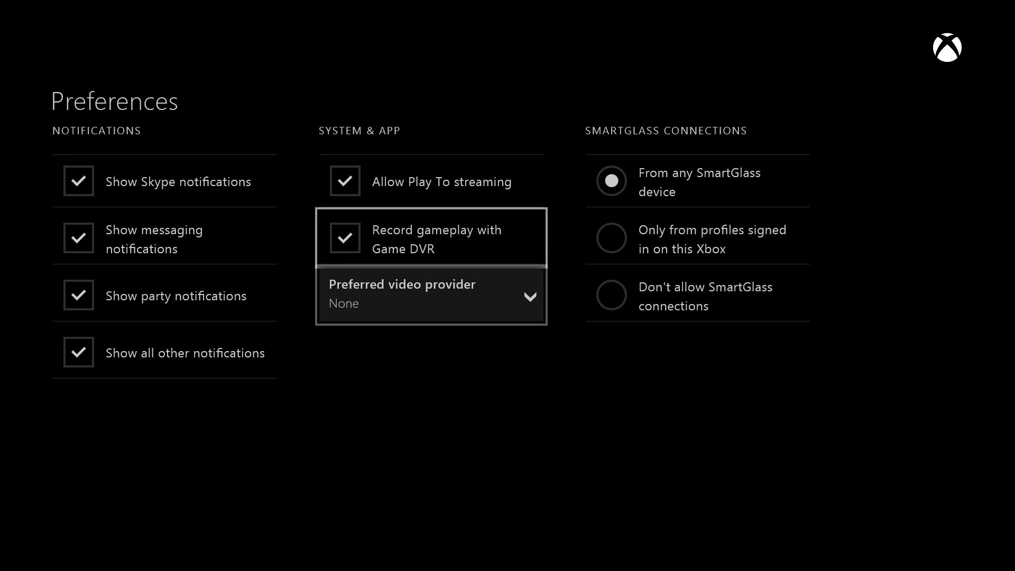
key(Left)
key(Up)
key(Down)
key(Down)
key(Down)
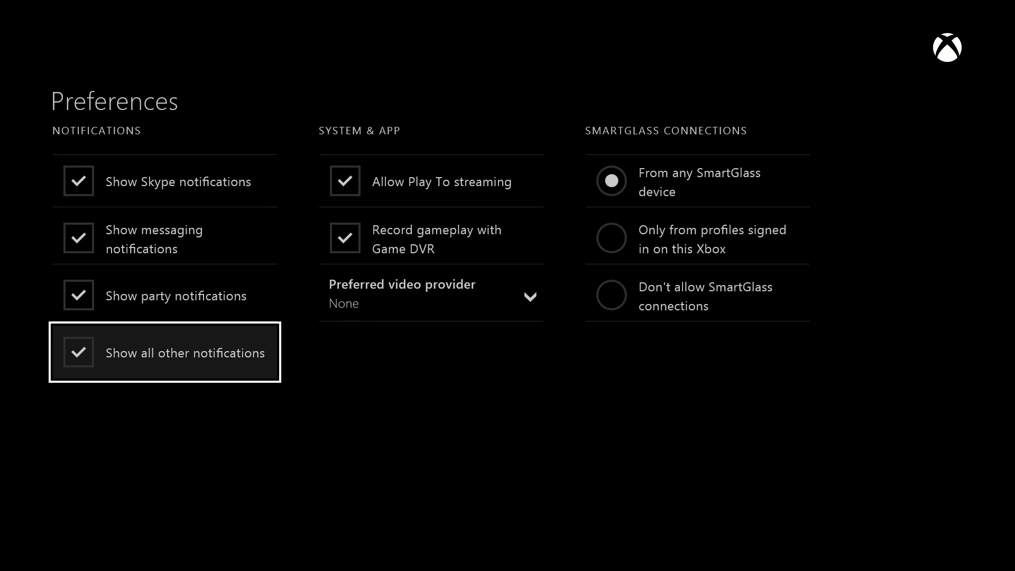
key(Up)
key(Up)
key(Right)
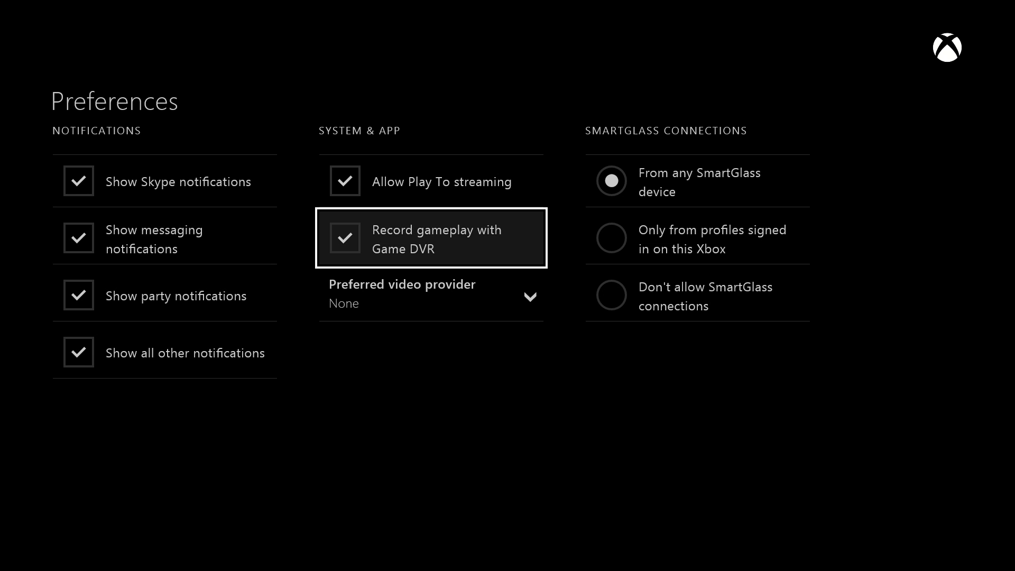
key(Up)
Step: Review SmartGlass, system, app and messaging options, then move to the Kinect settings
key(Down)
key(Down)
key(Right)
key(Up)
key(Up)
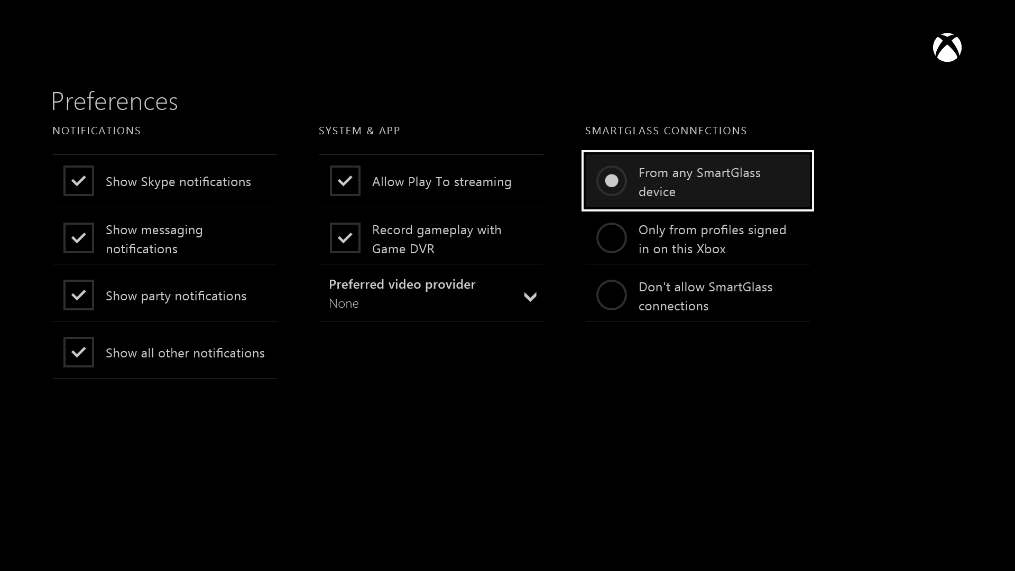
key(Down)
key(Down)
key(Left)
key(Up)
key(Up)
key(Left)
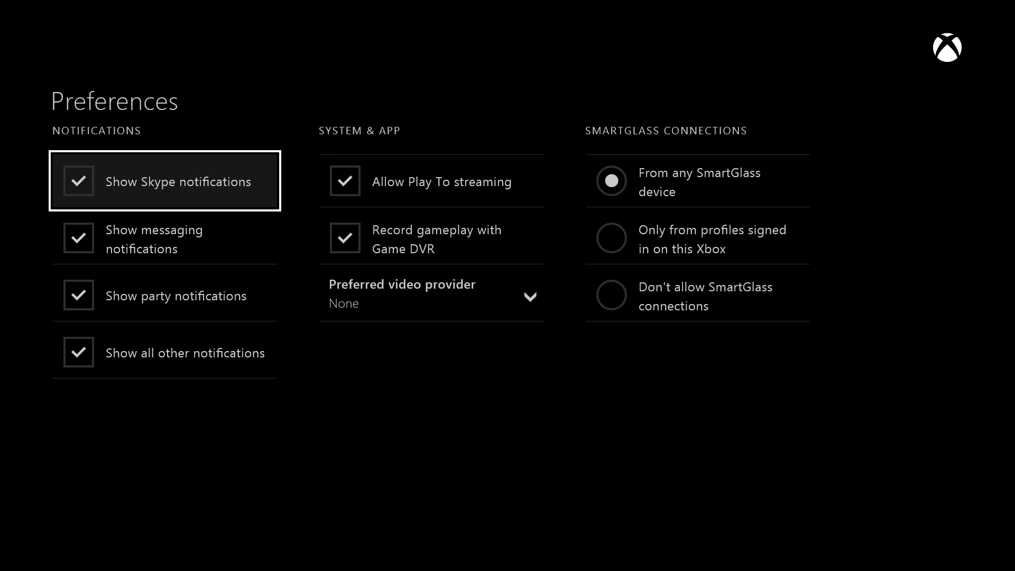
key(Down)
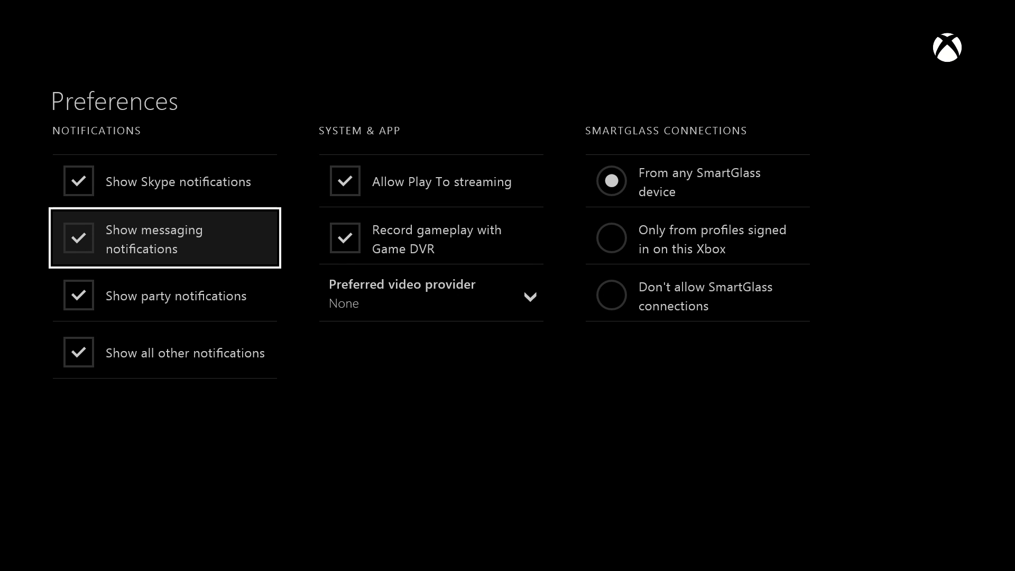
key(Right)
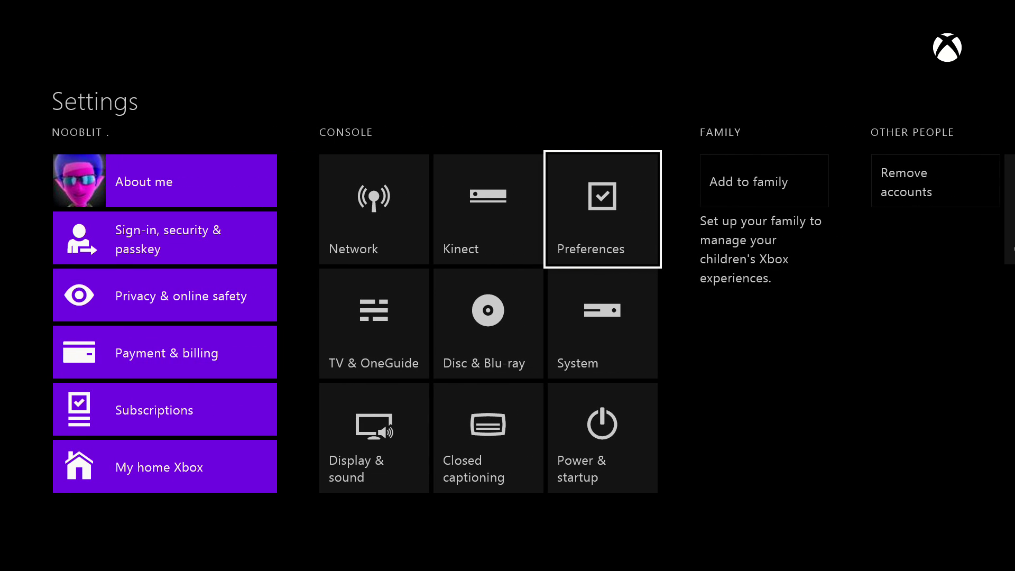
key(Left)
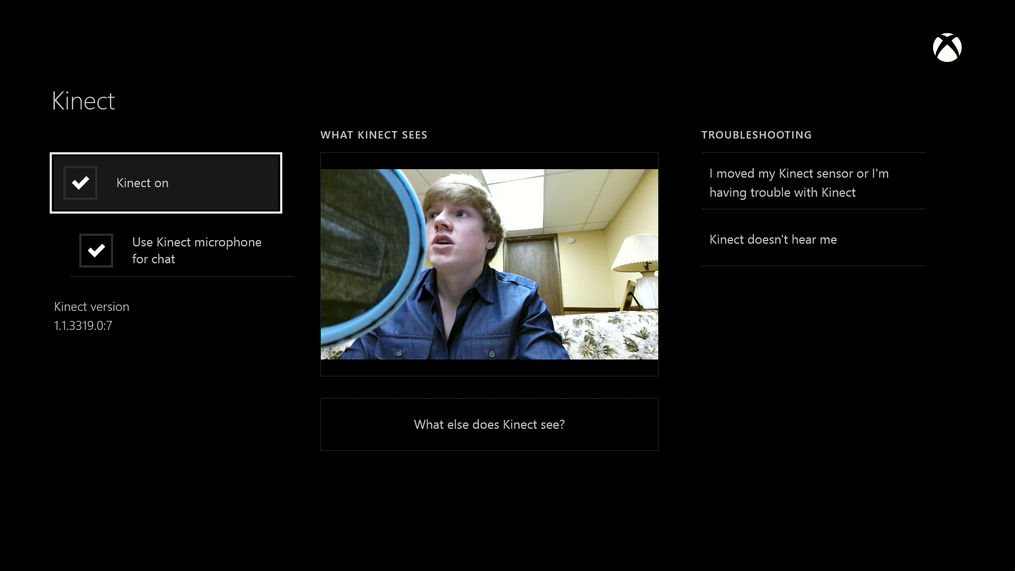
key(Down)
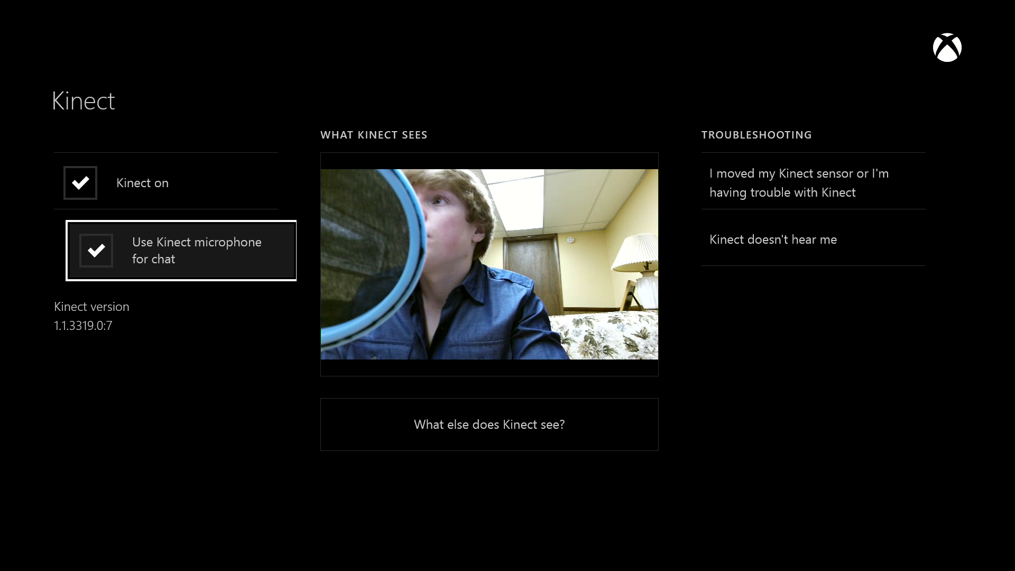
key(Escape)
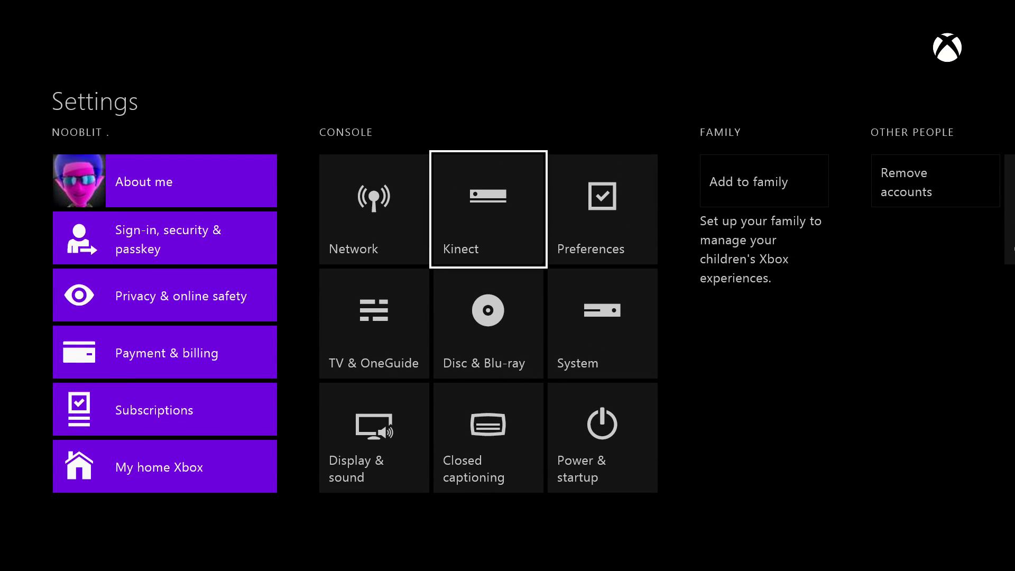
key(Left)
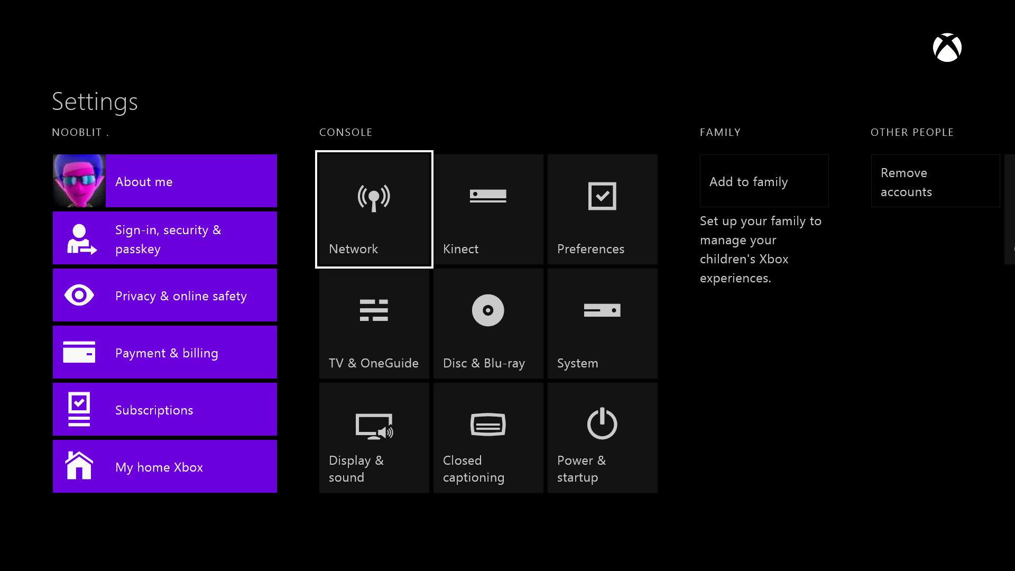
key(super)
key(Left)
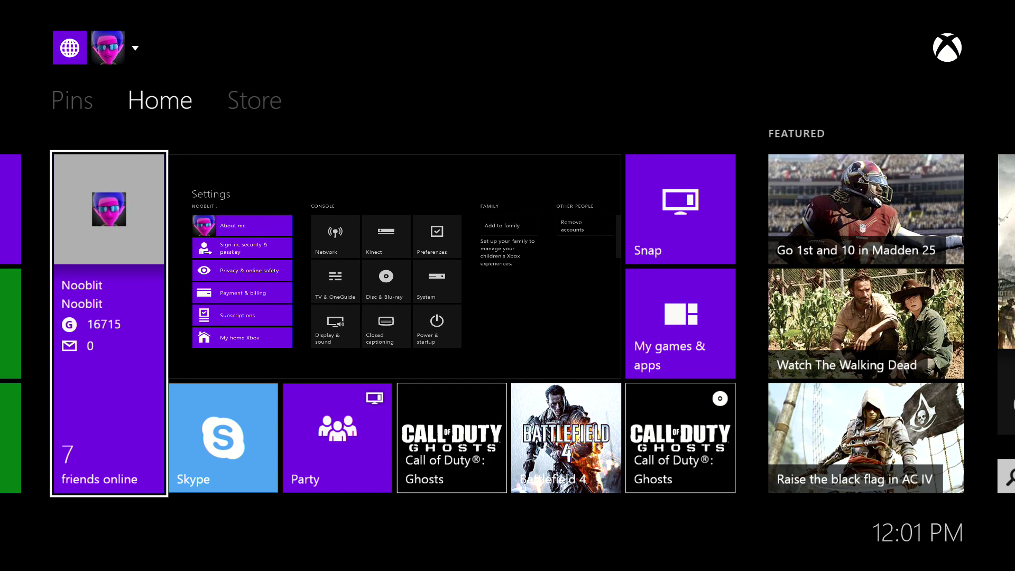
key(Right)
key(Down)
key(Right)
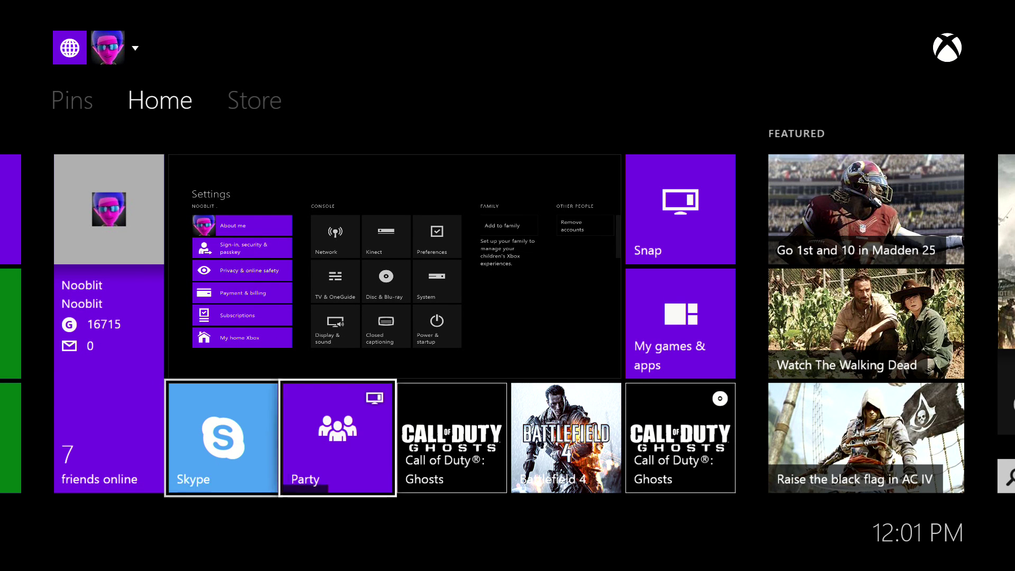
key(Right)
key(Right)
key(Left)
key(Left)
key(Up)
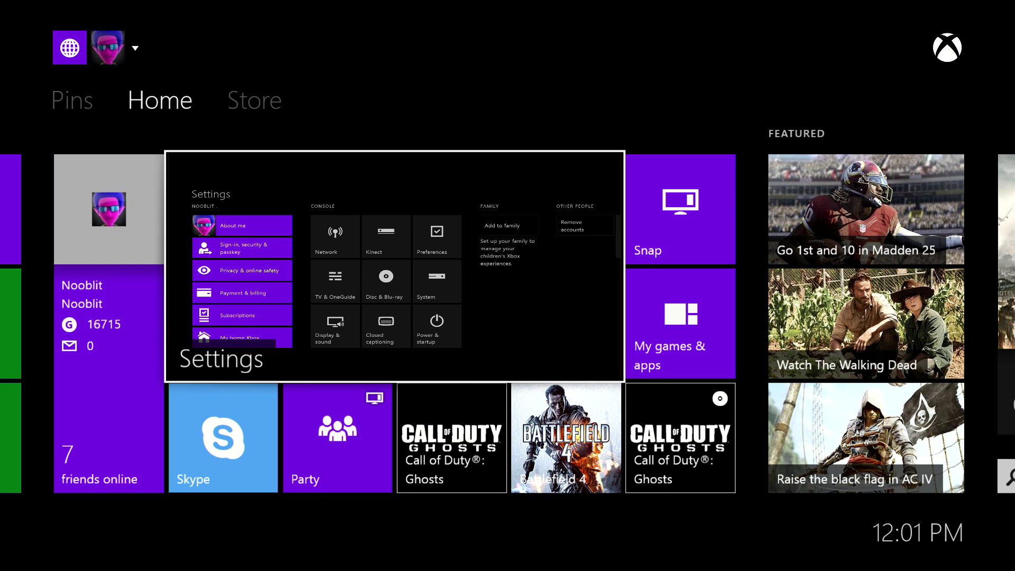
key(Down)
key(Up)
key(Return)
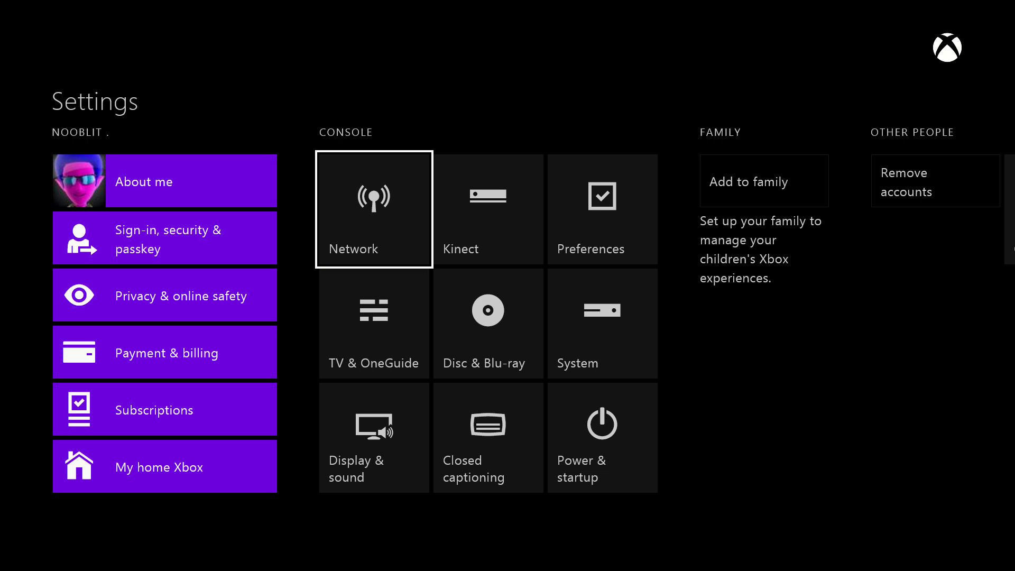
key(Down)
key(Down)
Step: Open Display & sound and review TV resolution, color depth, HDMI audio and HDTV calibration
key(Return)
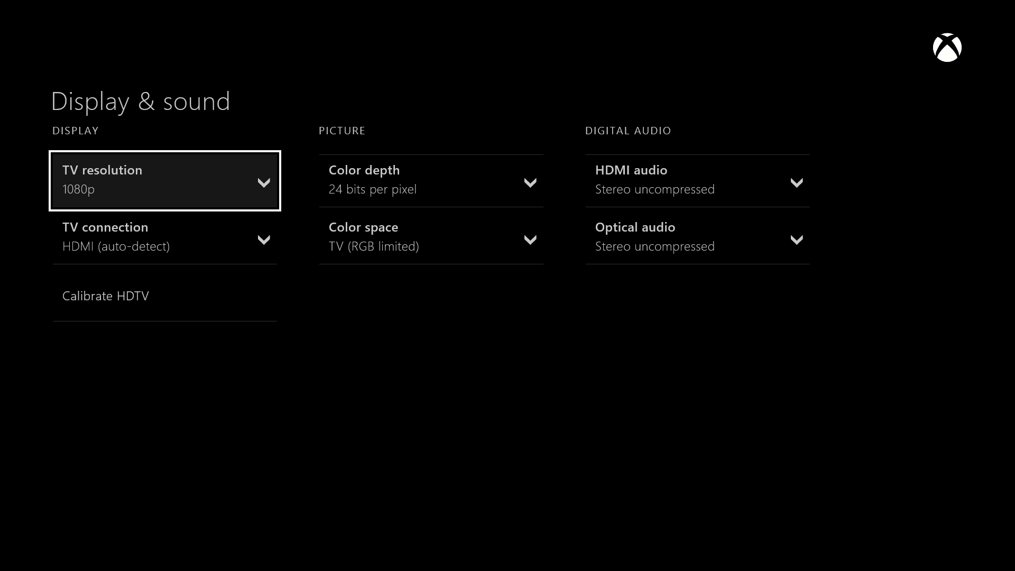
key(Right)
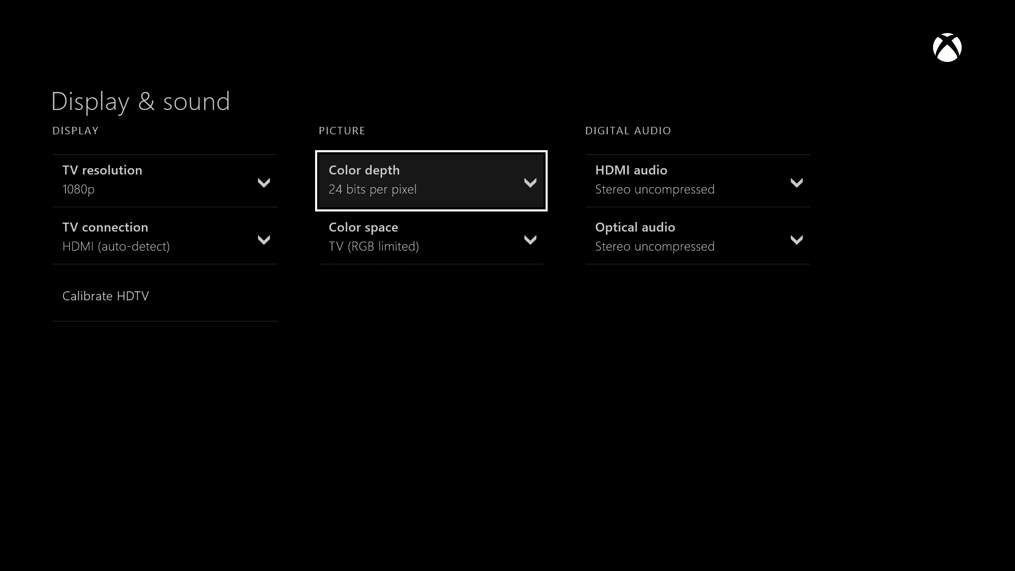
key(Right)
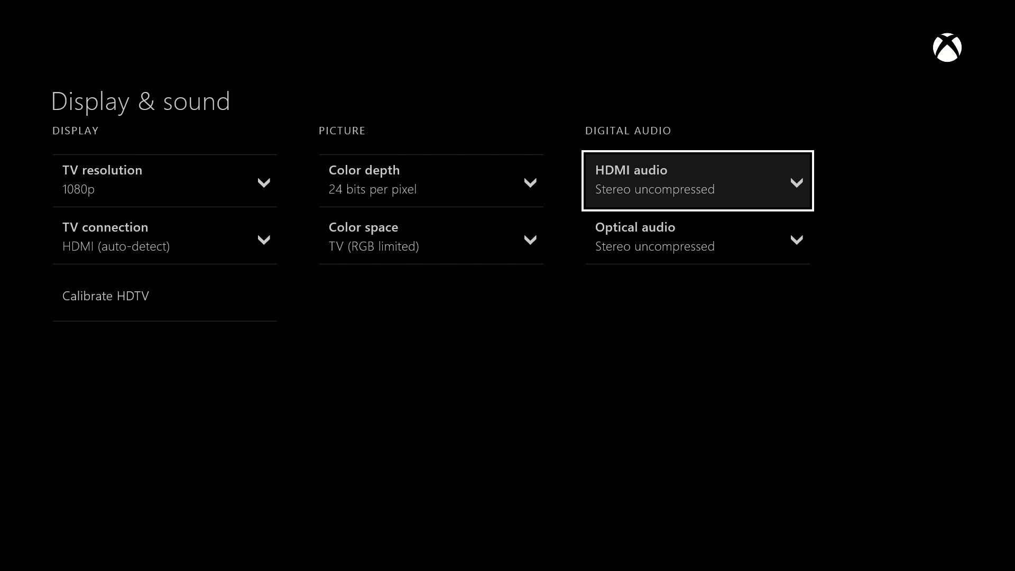
key(Left)
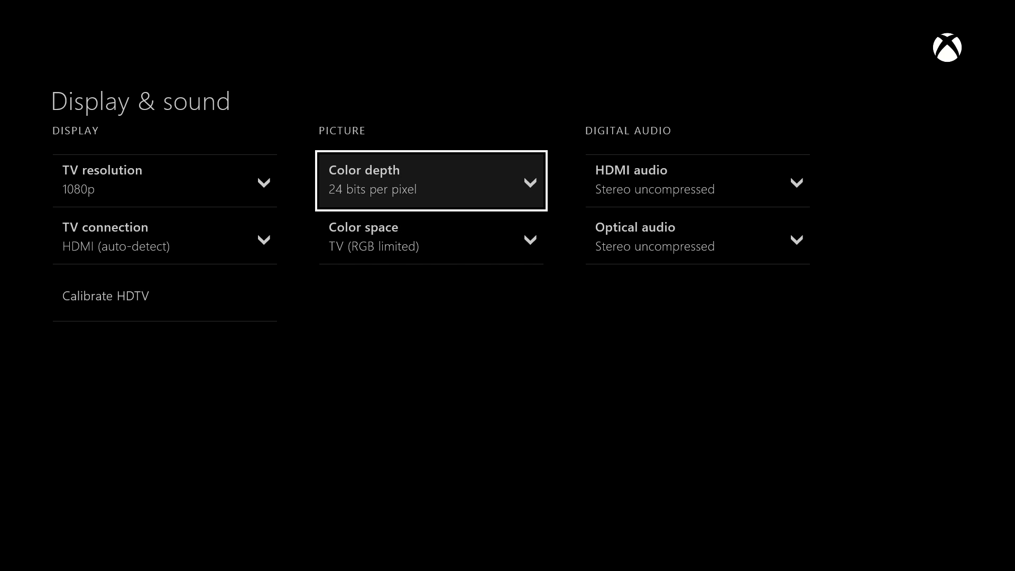
key(Left)
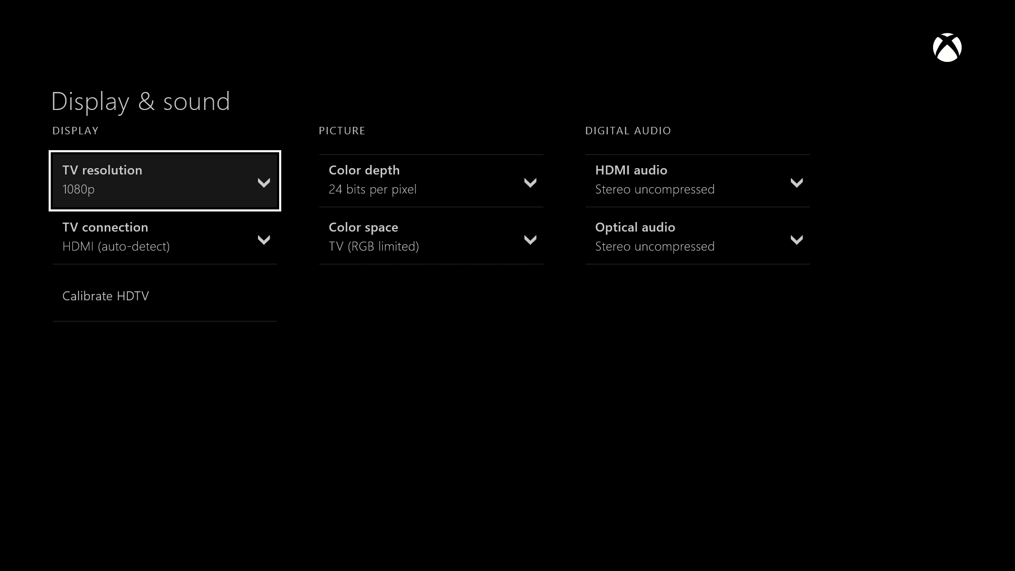
key(Down)
key(Down)
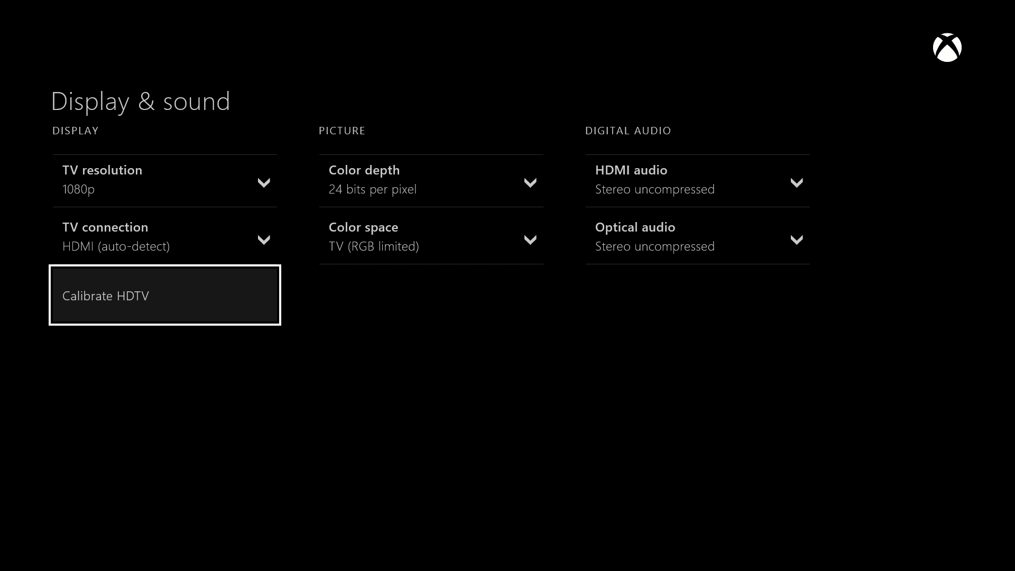